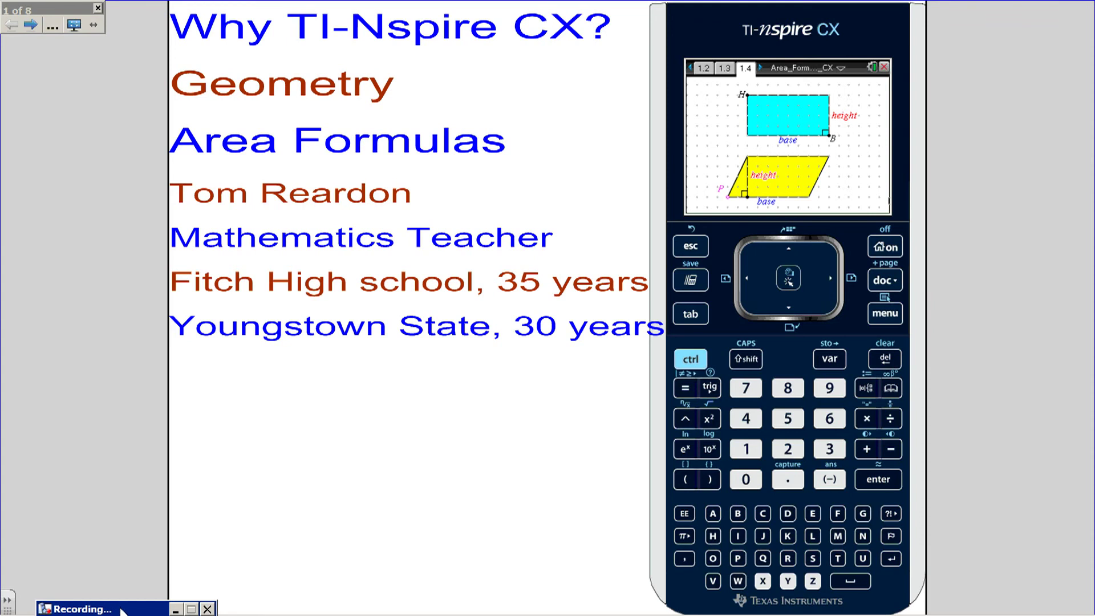
Advance the SMART Notebook presentation past the color slide to slide 3, 'Why TI-Nspire CX?'.
click(122, 609)
key(Right)
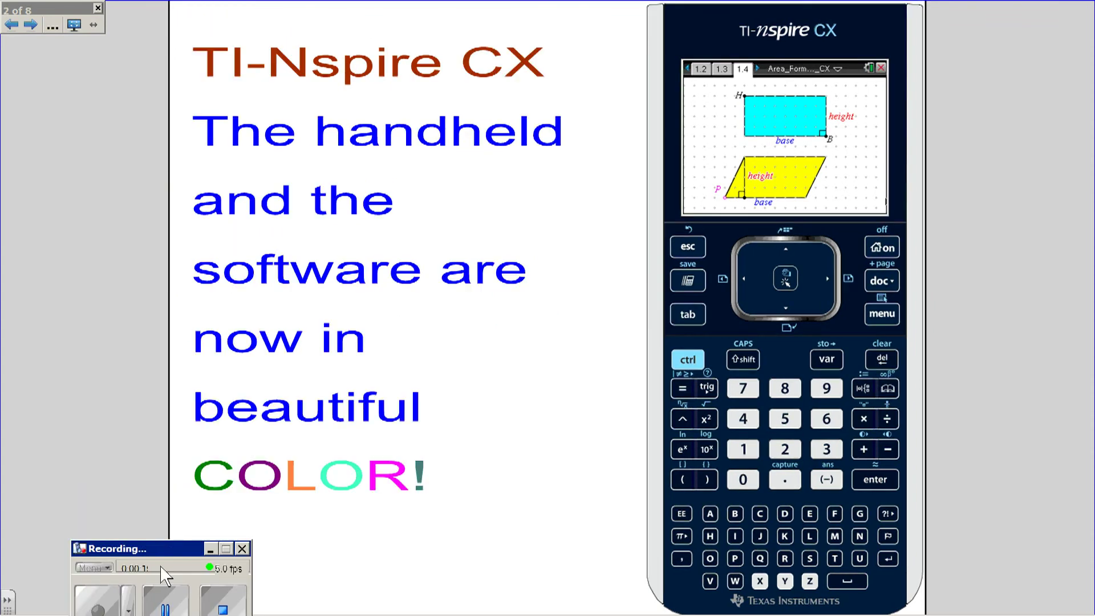
drag(163, 550, 169, 604)
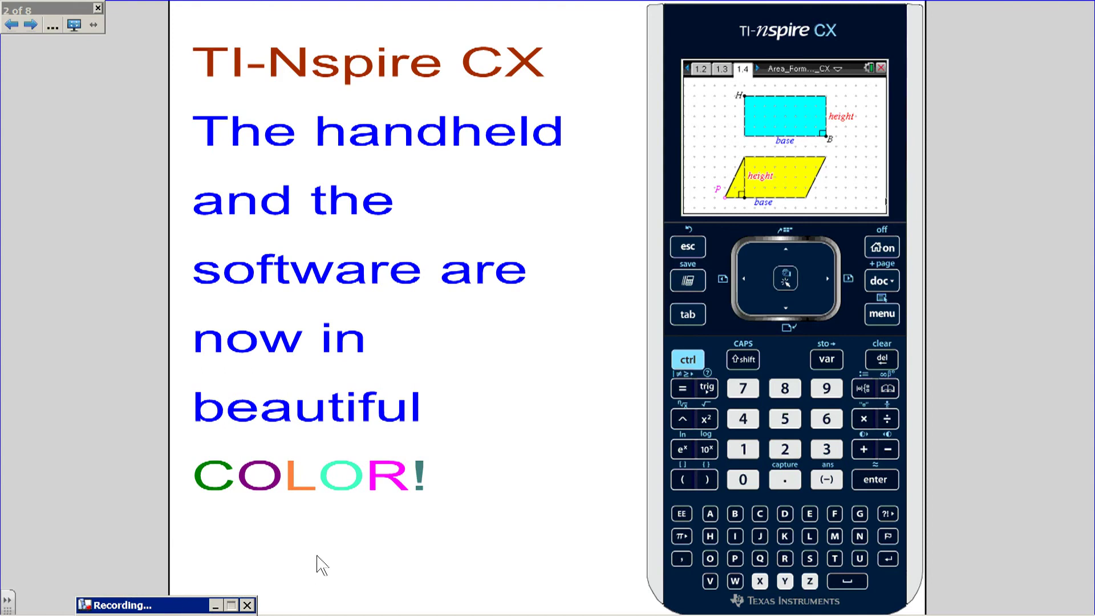
click(37, 25)
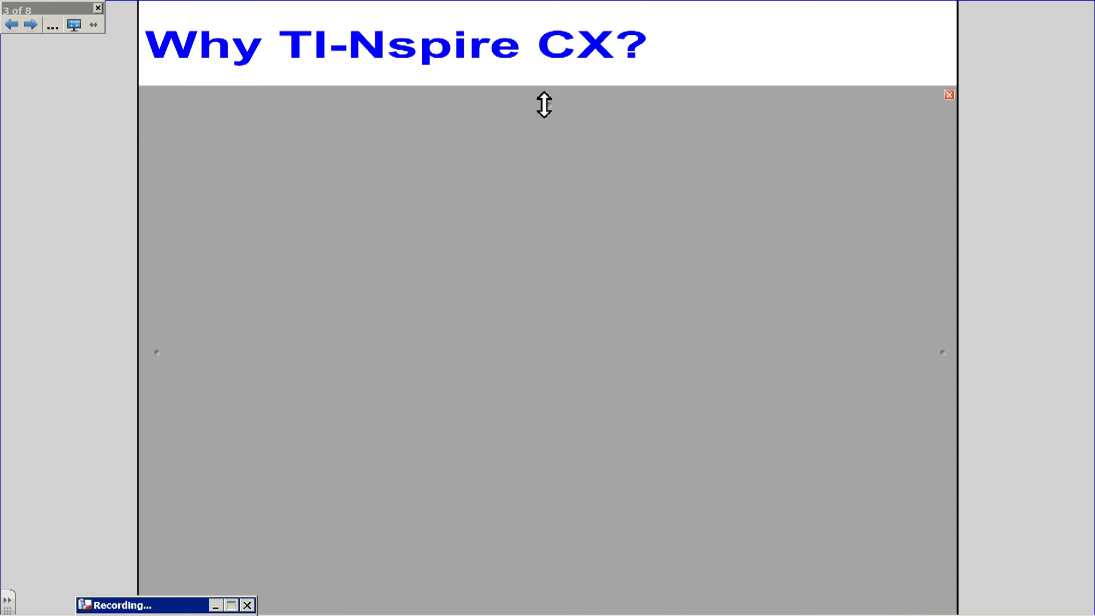
Uncover the reasons on the 'Why TI-Nspire CX?' slide, then bring up the Area_Formulas_CX document.
drag(544, 105, 464, 533)
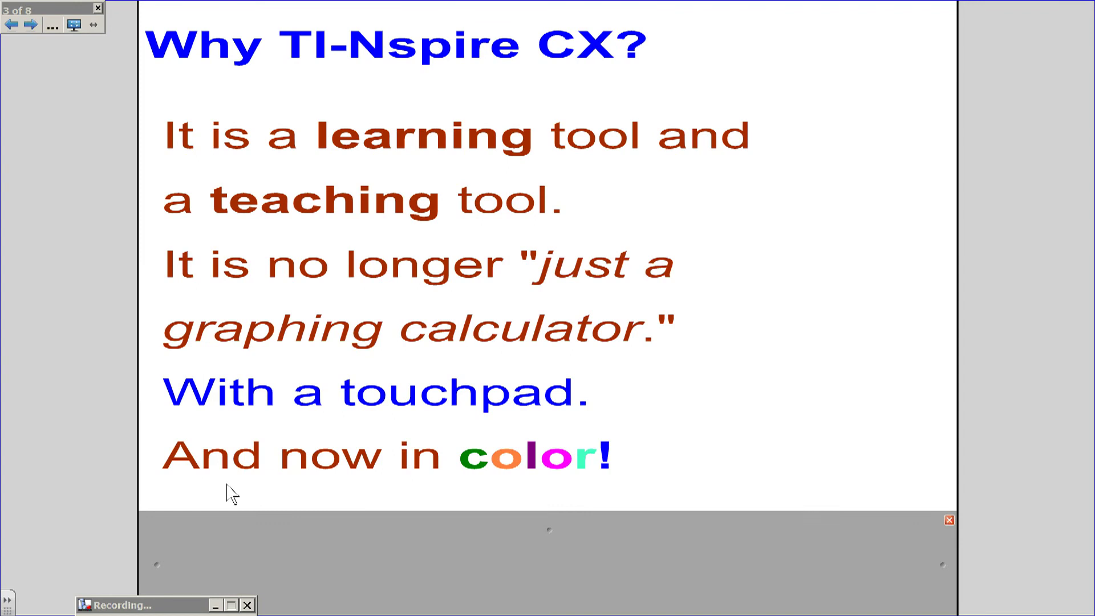
click(32, 25)
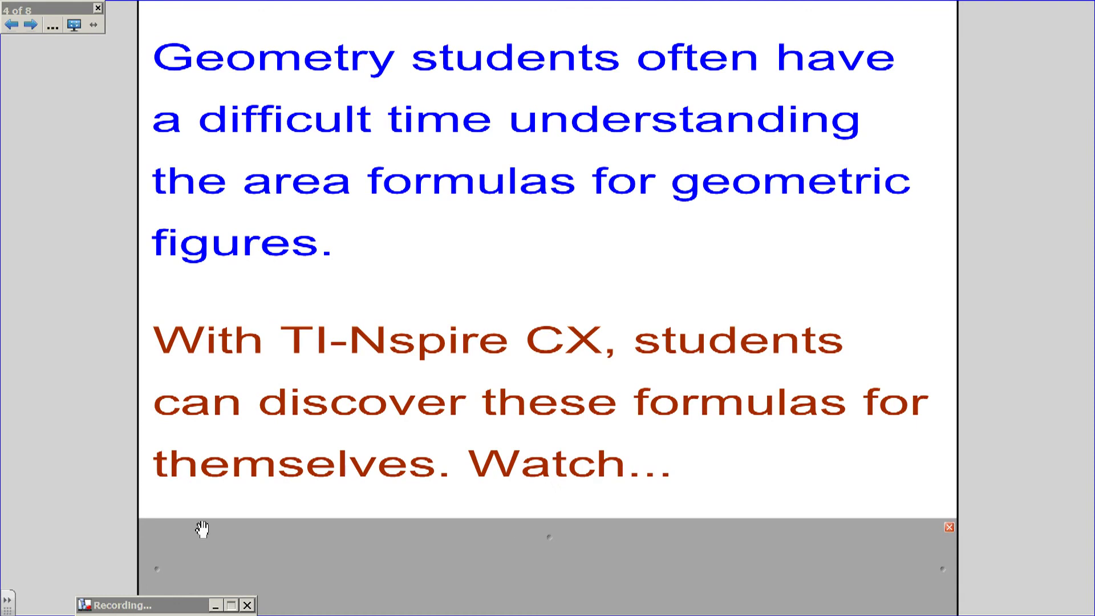
click(182, 606)
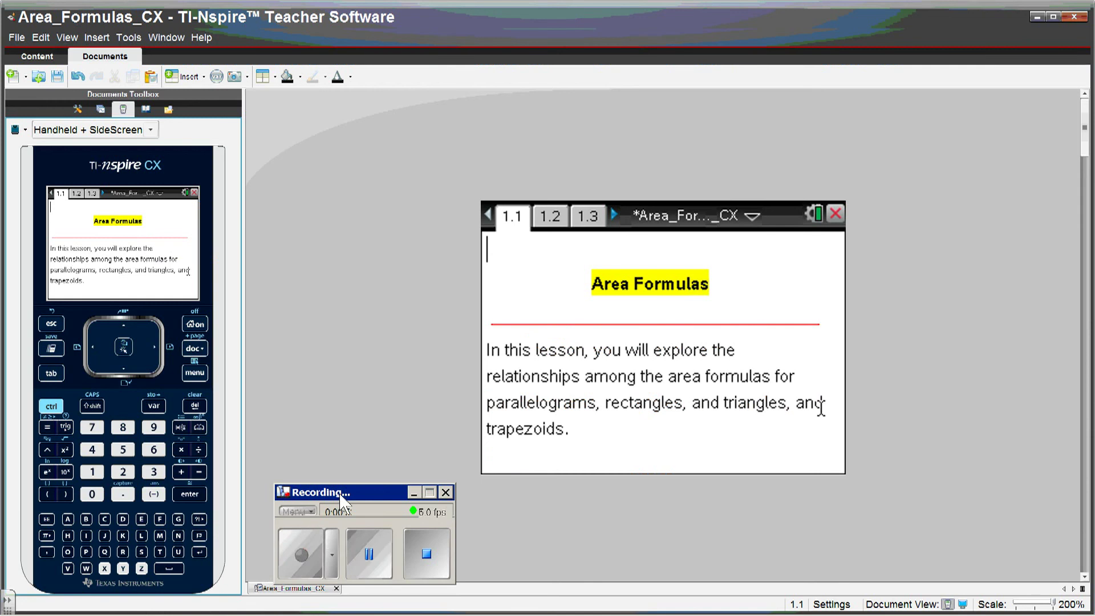
Open page 1.2, the Rectangle, and turn on its height and base labels.
drag(339, 493, 331, 597)
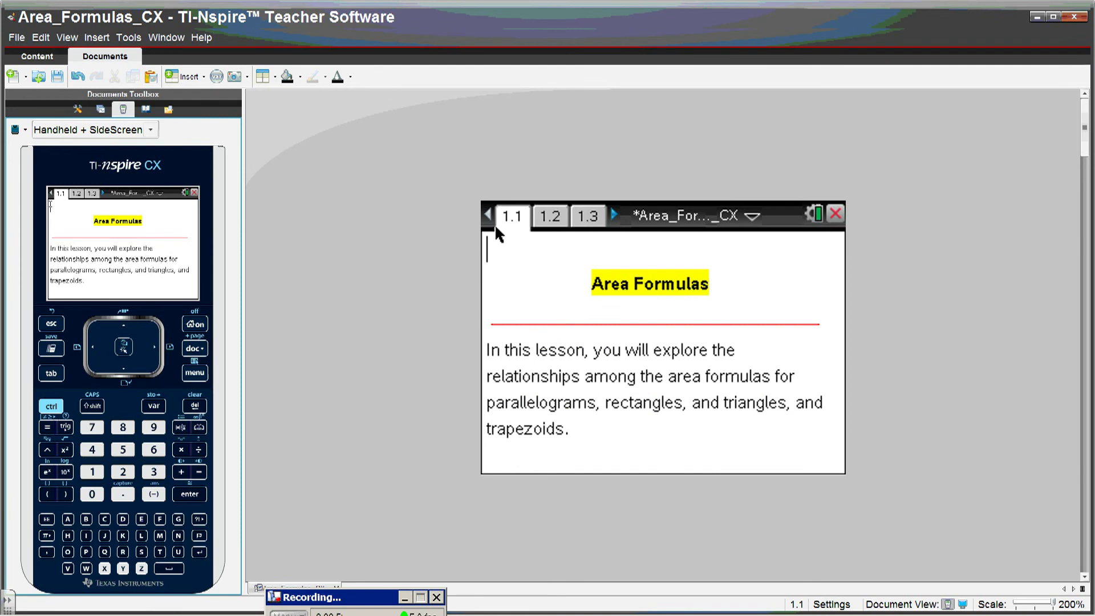
click(614, 216)
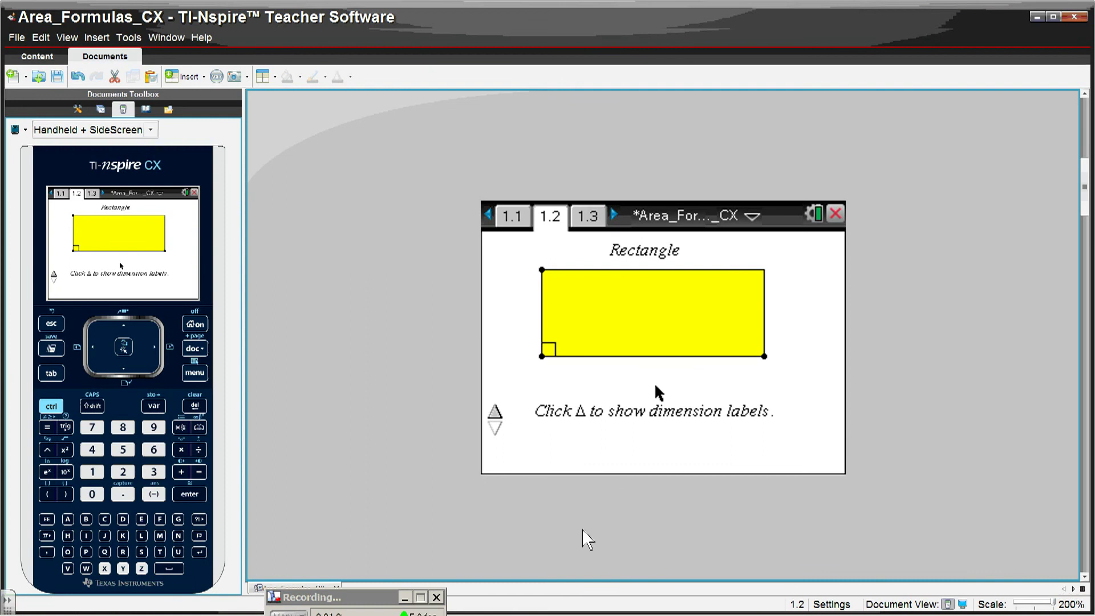
click(495, 412)
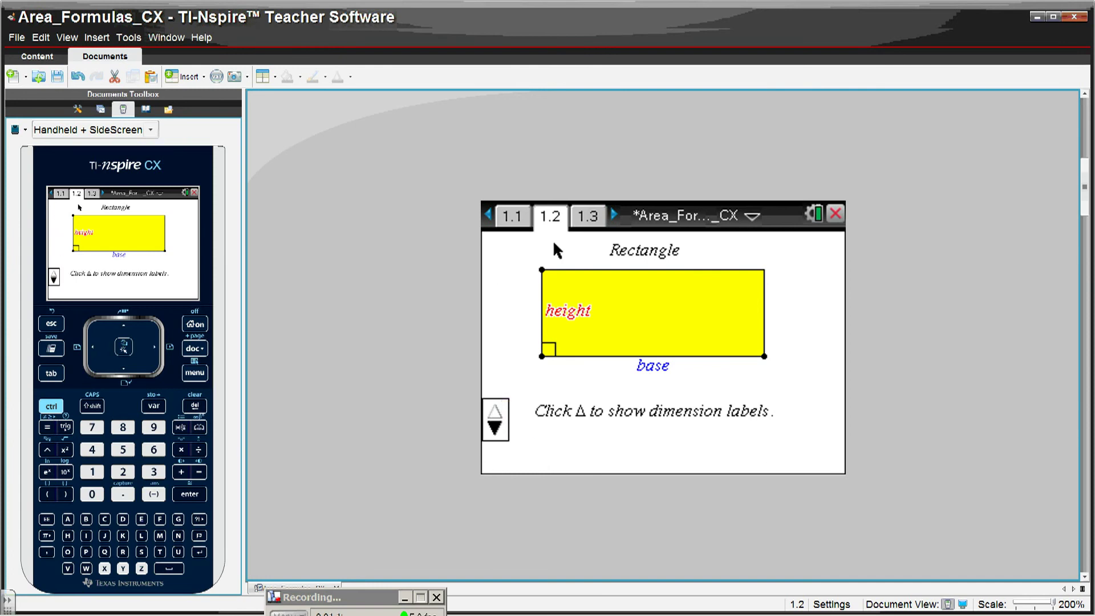
On page 1.4, lower the height, narrow the base, and slide P to turn the parallelogram into a rectangle.
click(614, 216)
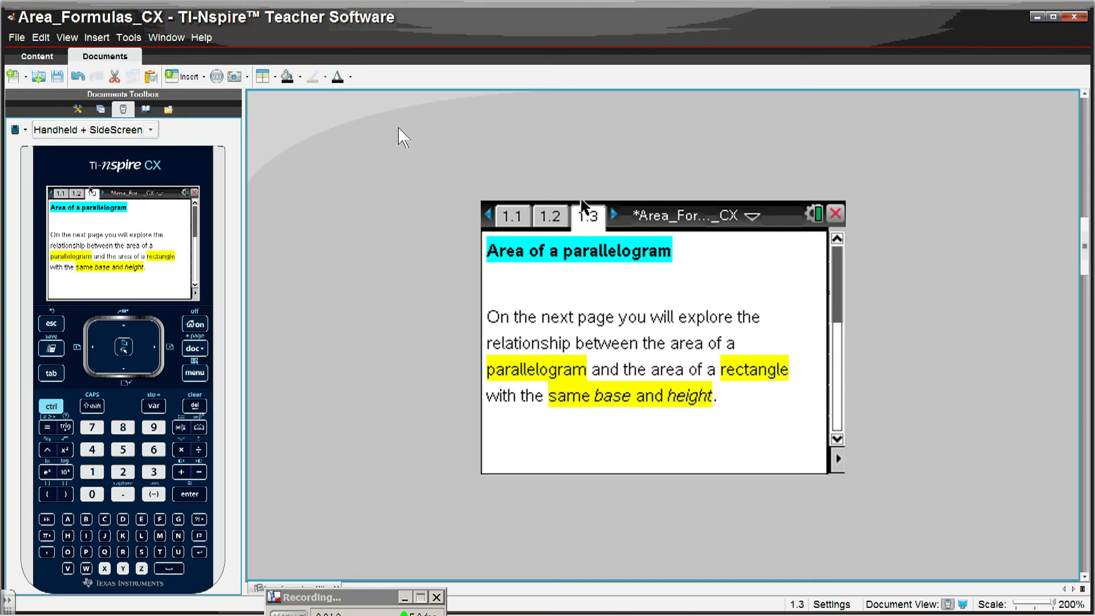
click(615, 216)
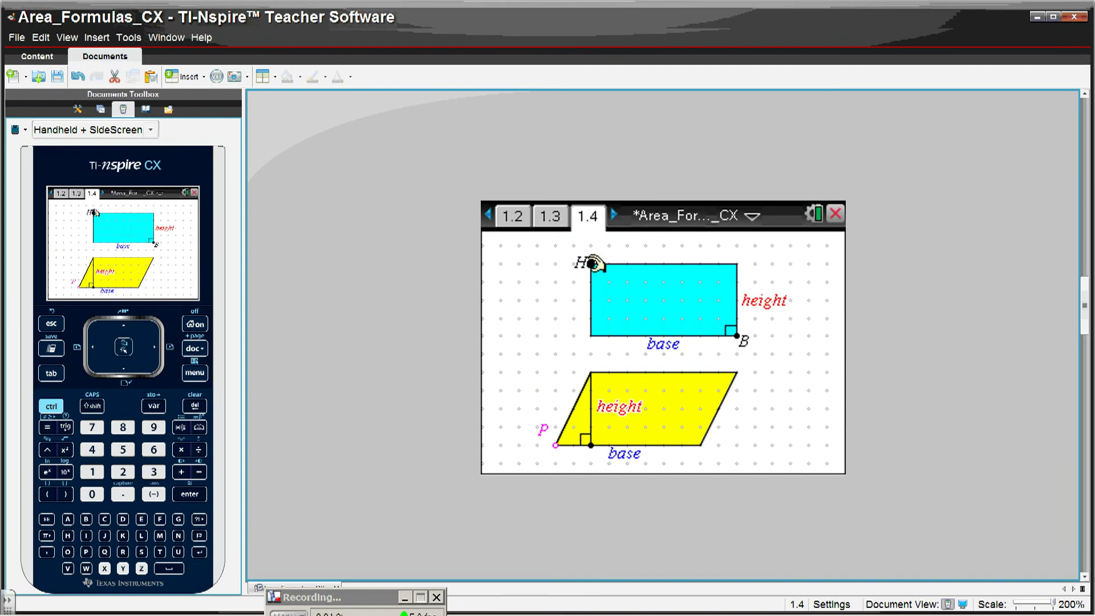
mouse_move(593, 263)
mouse_down()
mouse_move(593, 313)
mouse_move(595, 244)
mouse_move(594, 281)
mouse_move(601, 258)
mouse_up()
mouse_move(741, 337)
mouse_down()
mouse_move(673, 334)
mouse_move(740, 337)
mouse_up()
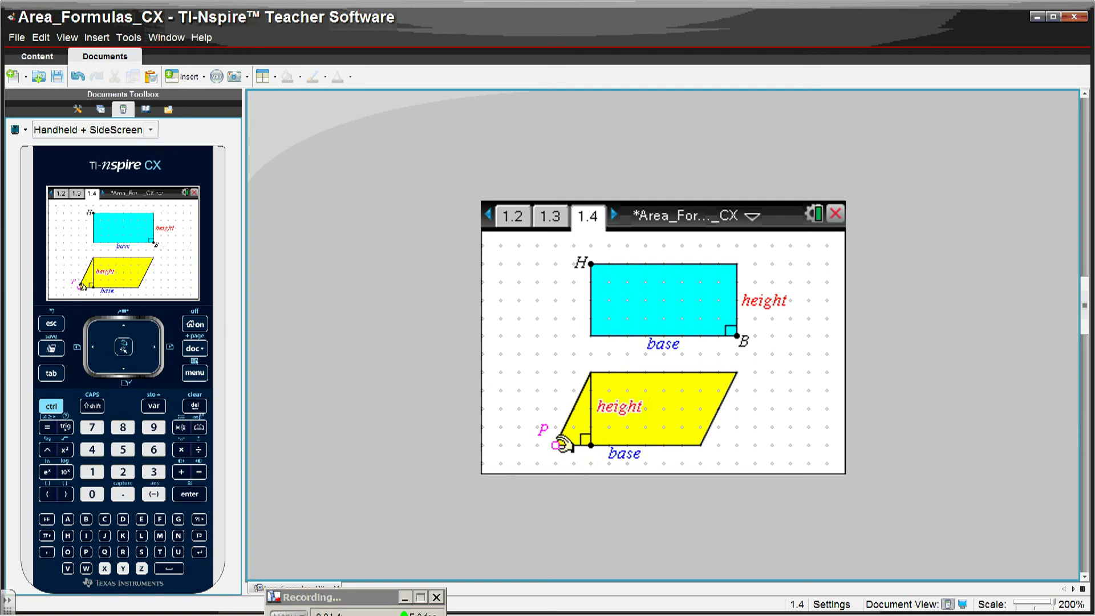
drag(562, 444, 707, 464)
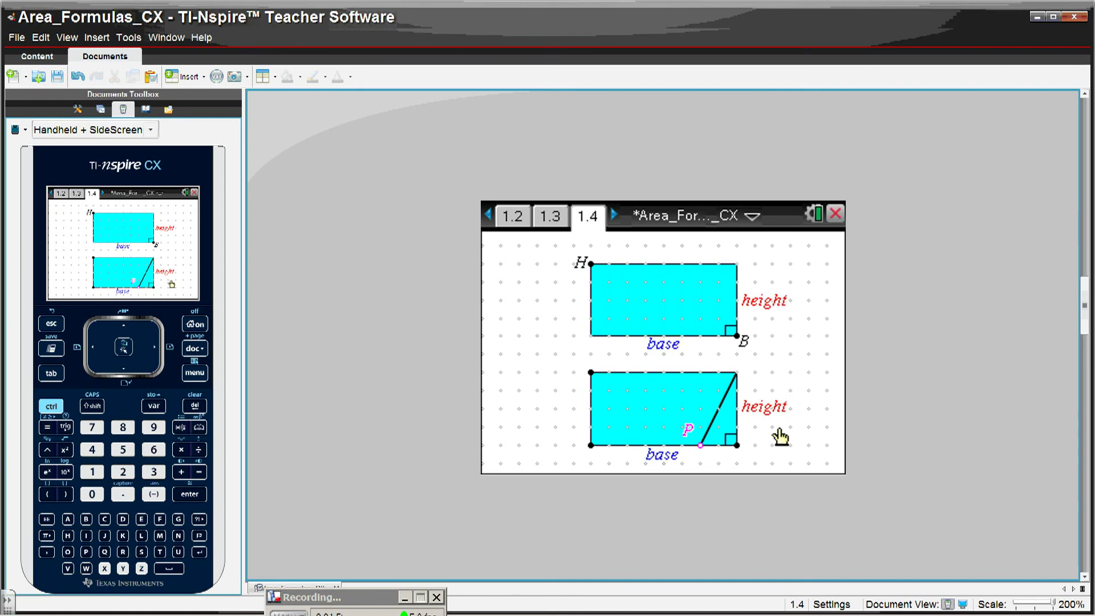
mouse_move(402, 604)
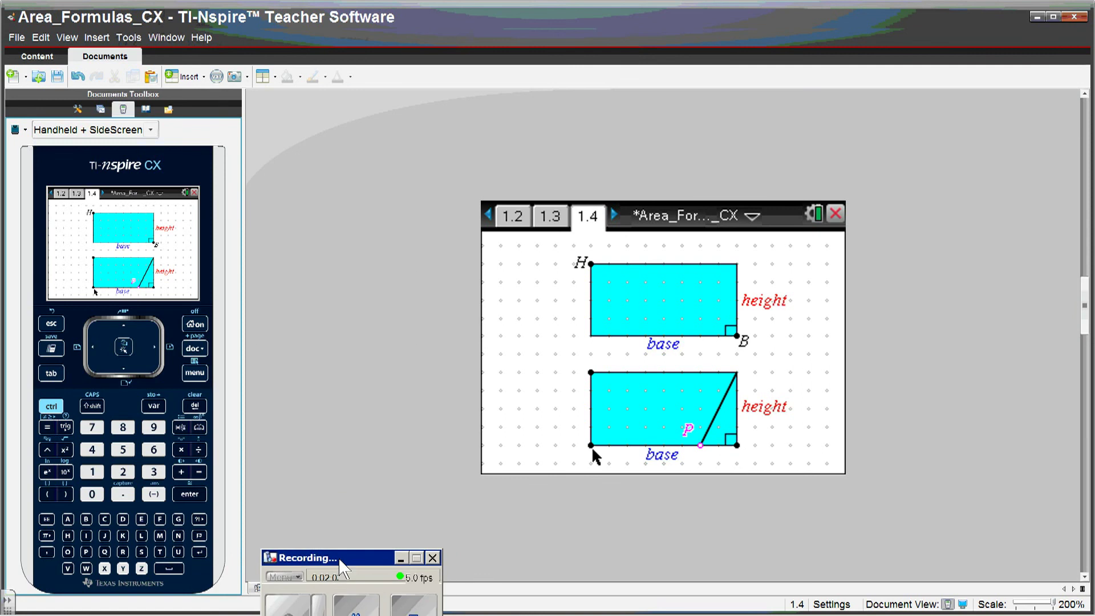
On page 2.2, shorten the base and rotate the triangle copy into a parallelogram.
click(614, 215)
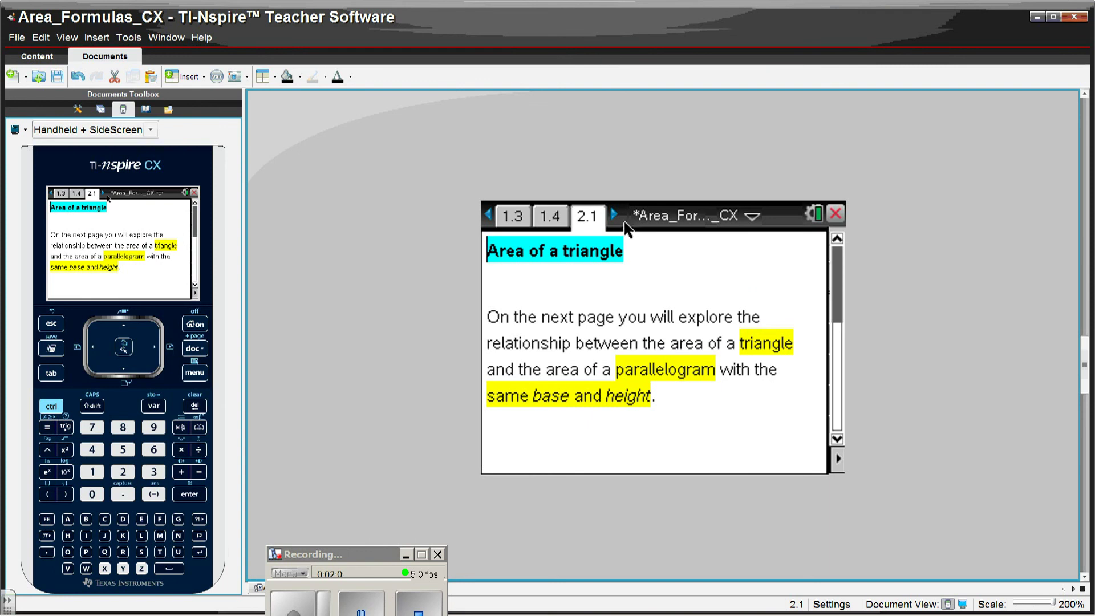
click(614, 215)
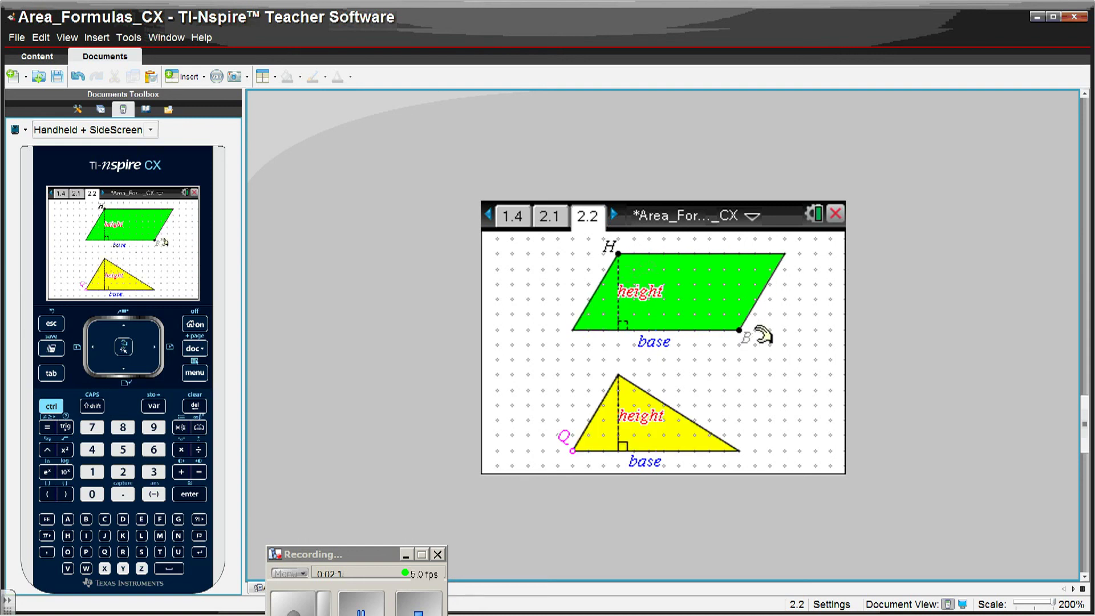
mouse_move(741, 330)
mouse_down()
mouse_move(713, 331)
mouse_move(739, 331)
mouse_up()
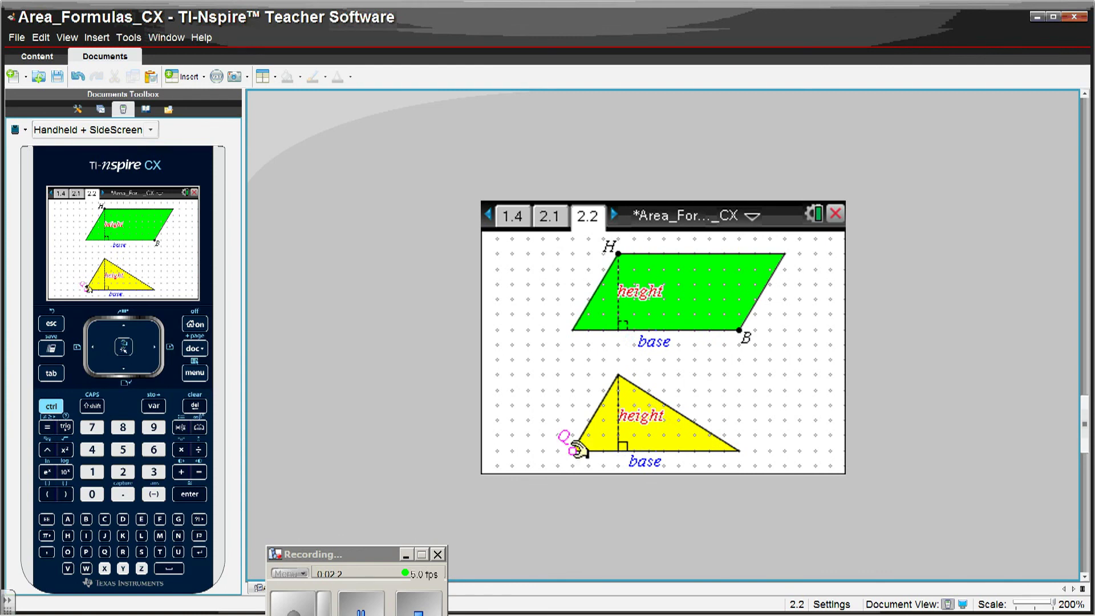
drag(577, 449, 732, 414)
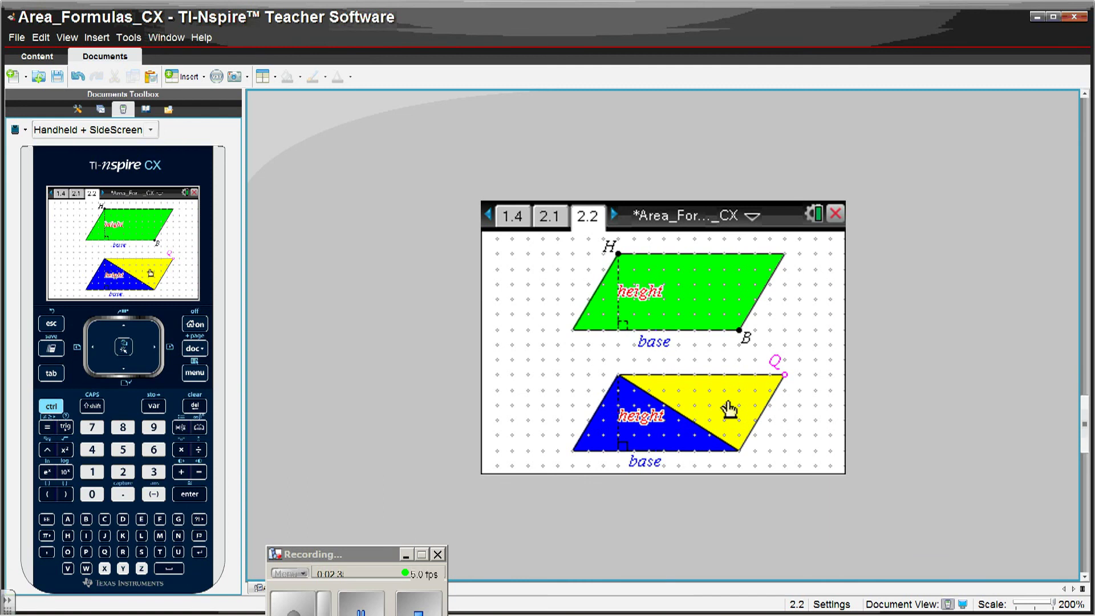
Clear the selection of the base label on page 2.2.
click(622, 469)
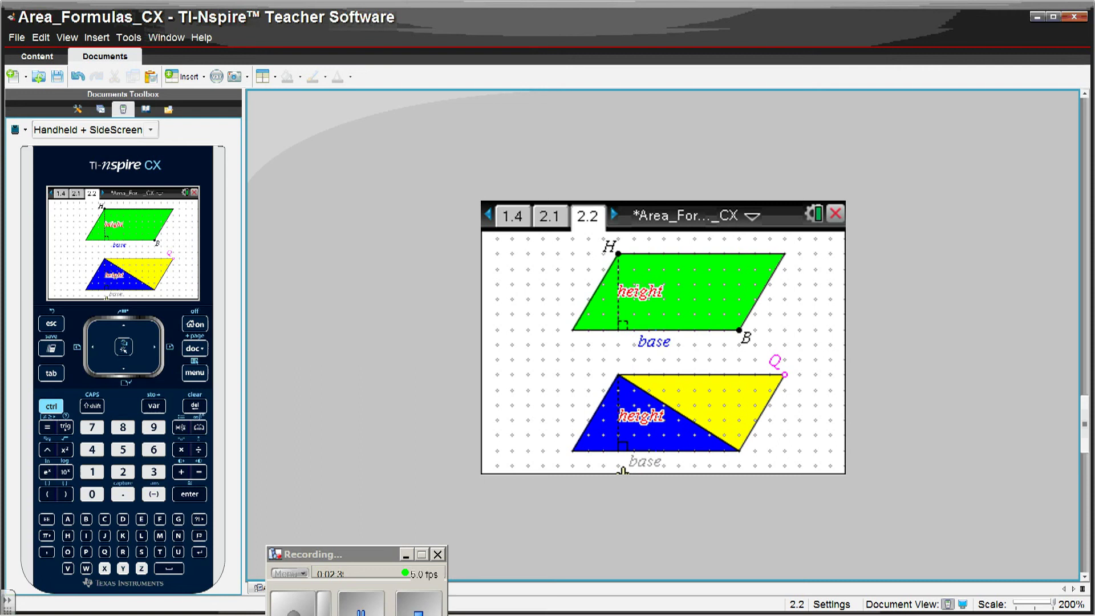
click(504, 468)
mouse_move(375, 551)
mouse_down()
mouse_move(382, 529)
mouse_move(382, 543)
mouse_up()
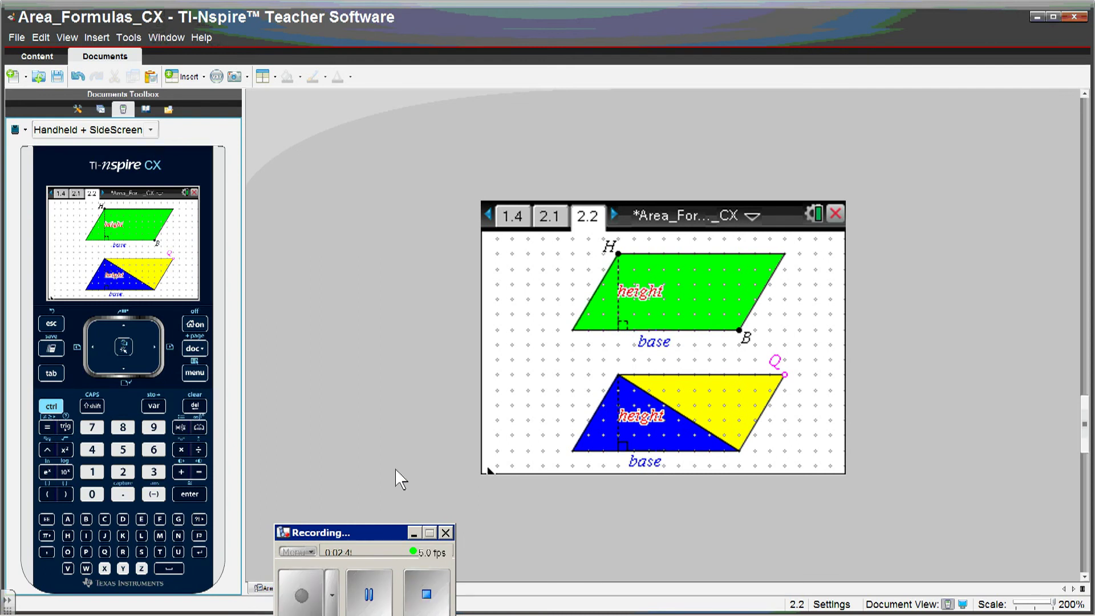
On page 3.2, rotate the trapezoid copy so both form a parallelogram with base 1 + base 2.
click(369, 593)
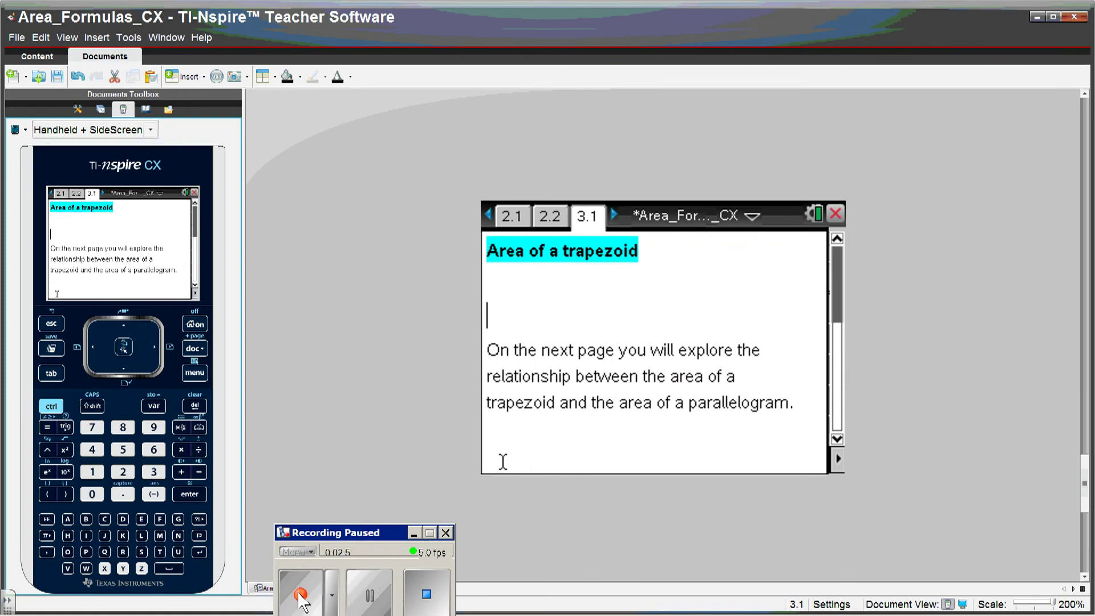
click(301, 594)
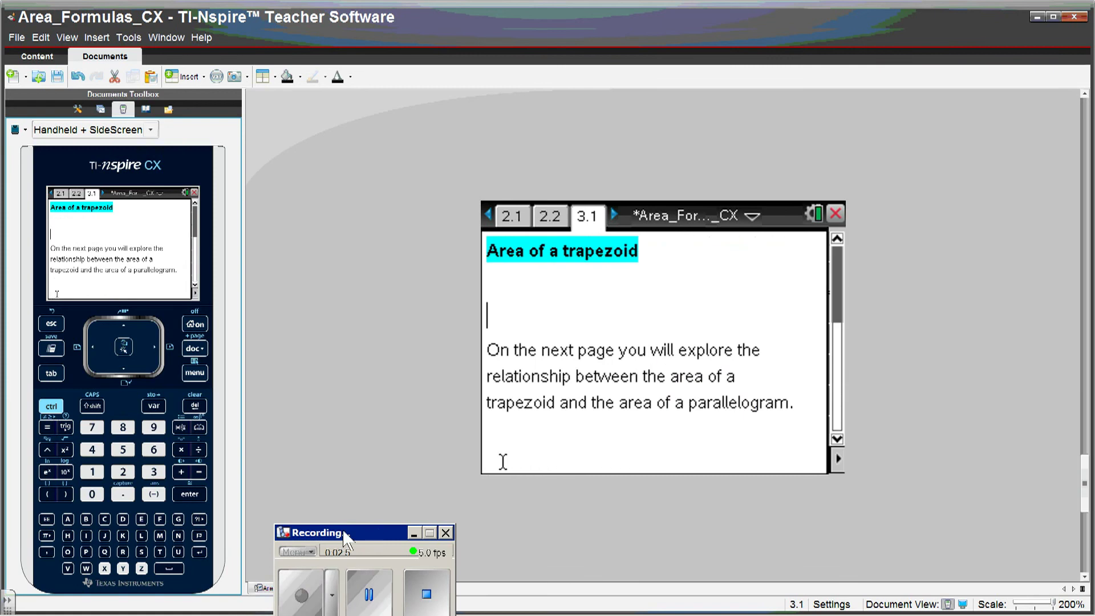
drag(353, 539, 357, 566)
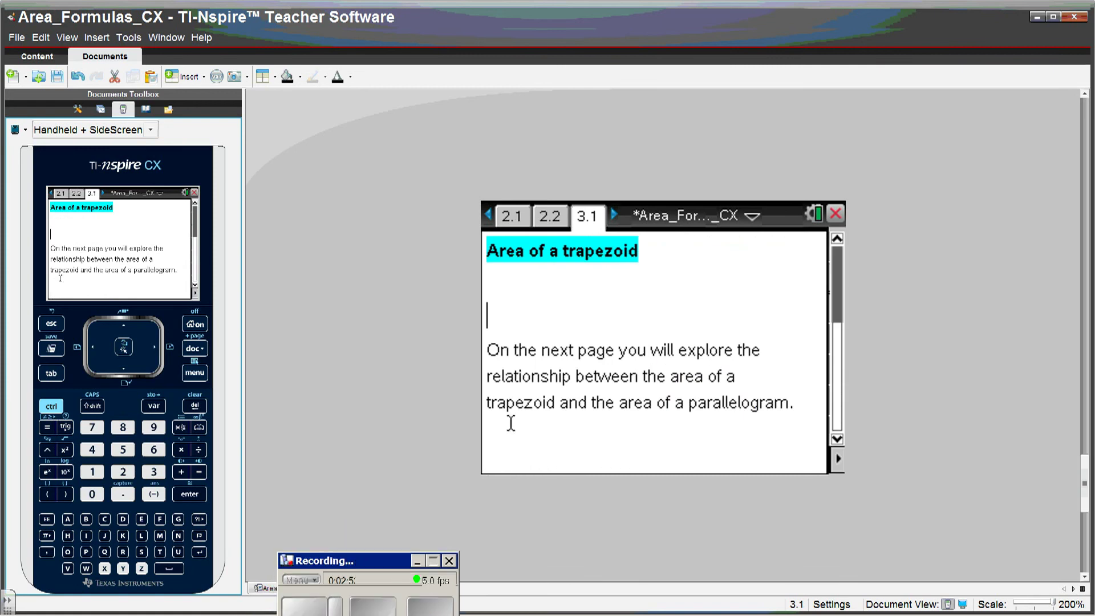
click(614, 217)
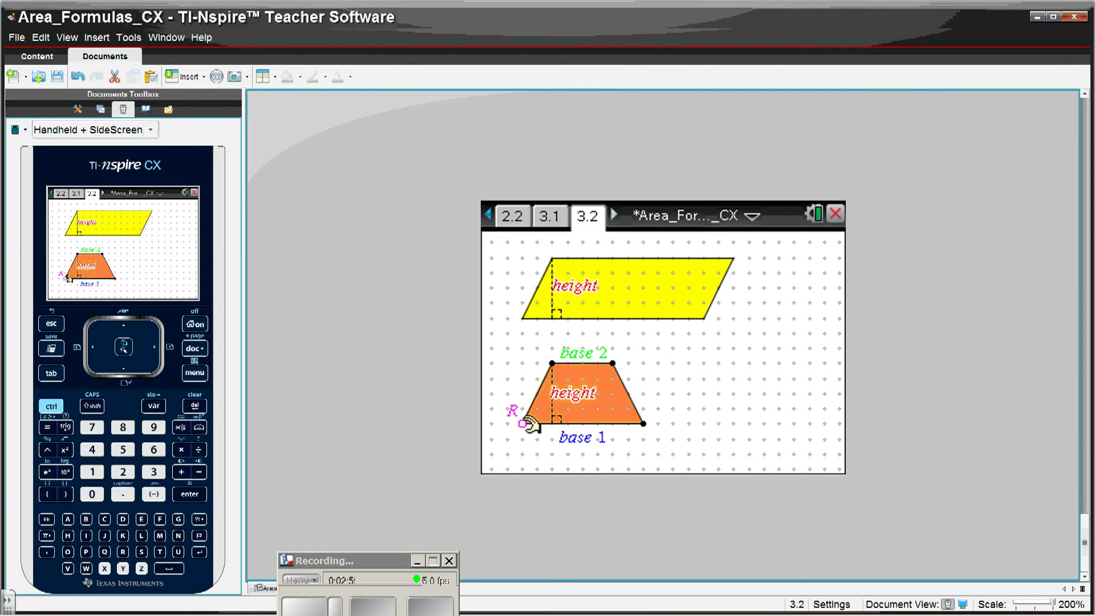
drag(530, 425, 695, 386)
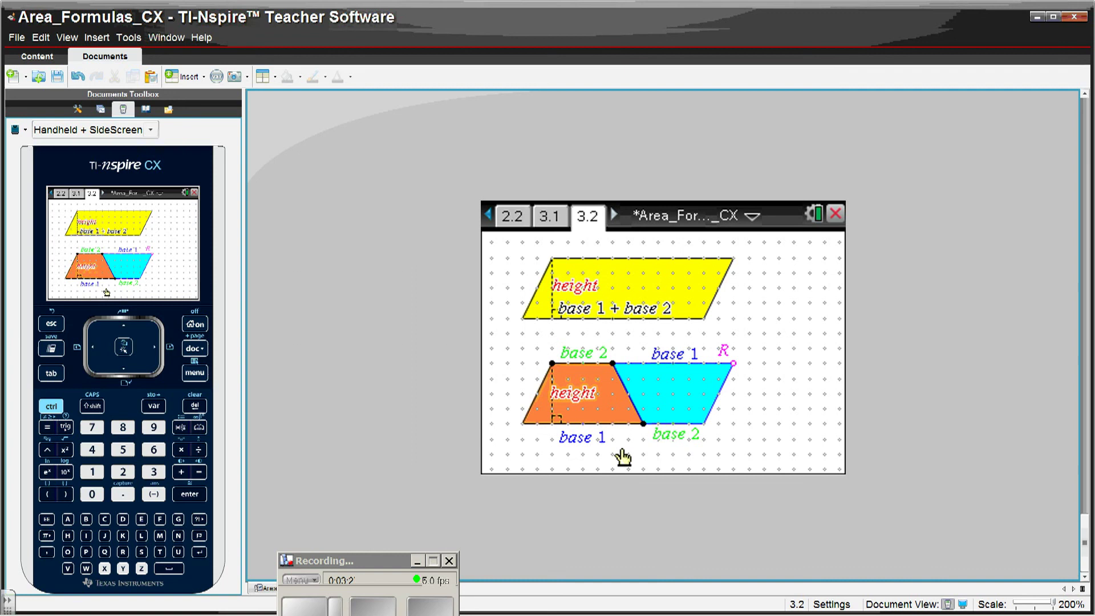
drag(382, 555, 381, 476)
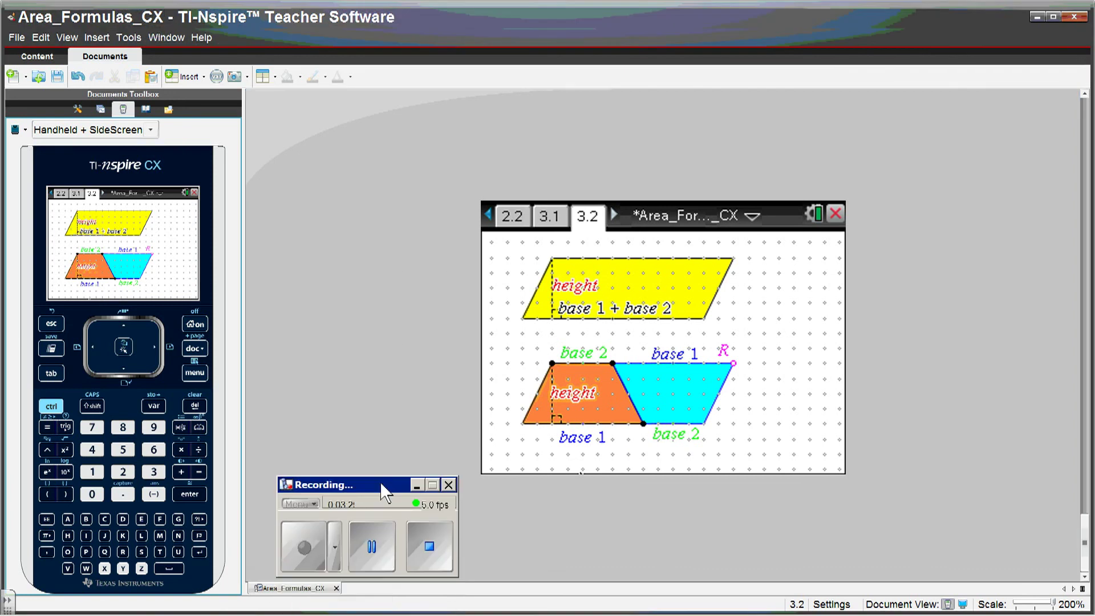
Page through the parallelogram, triangle and trapezoid summary slides to slide 8 of 8.
click(367, 542)
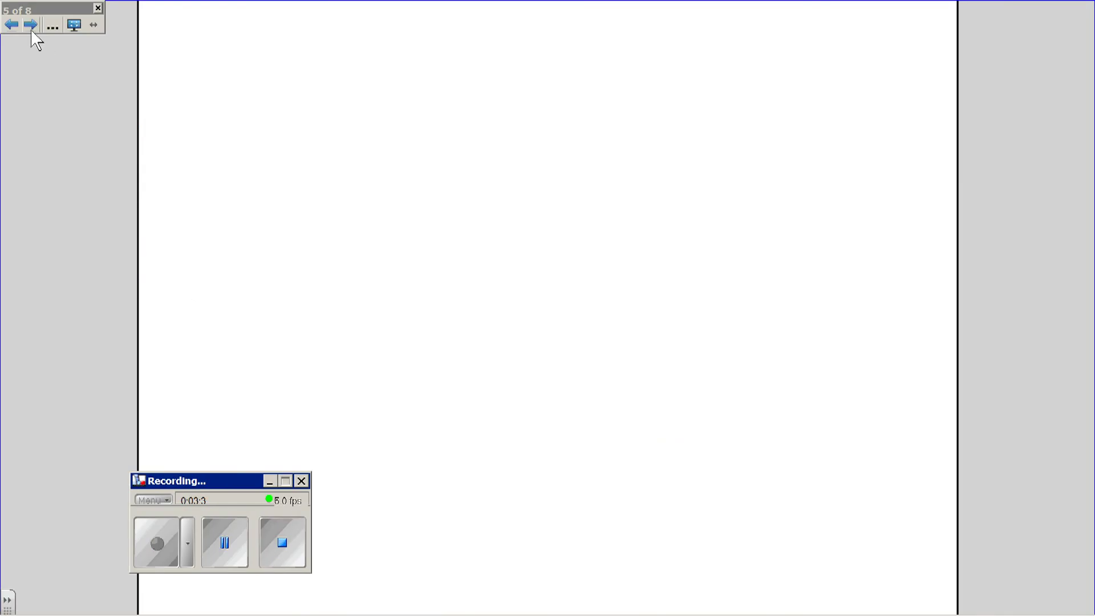
click(33, 24)
click(35, 24)
drag(231, 475, 232, 489)
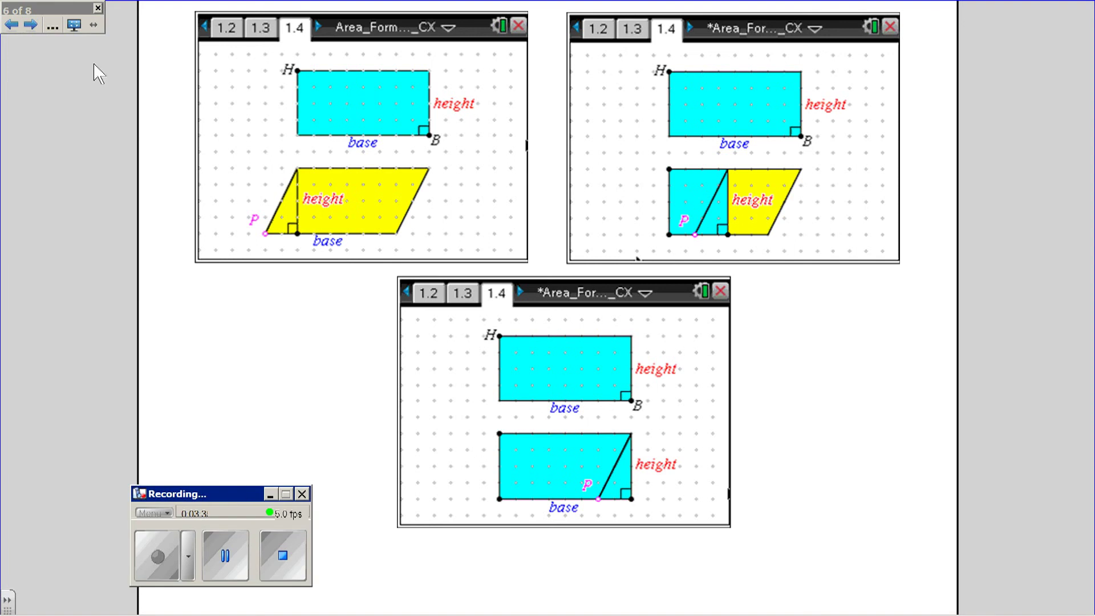
click(32, 24)
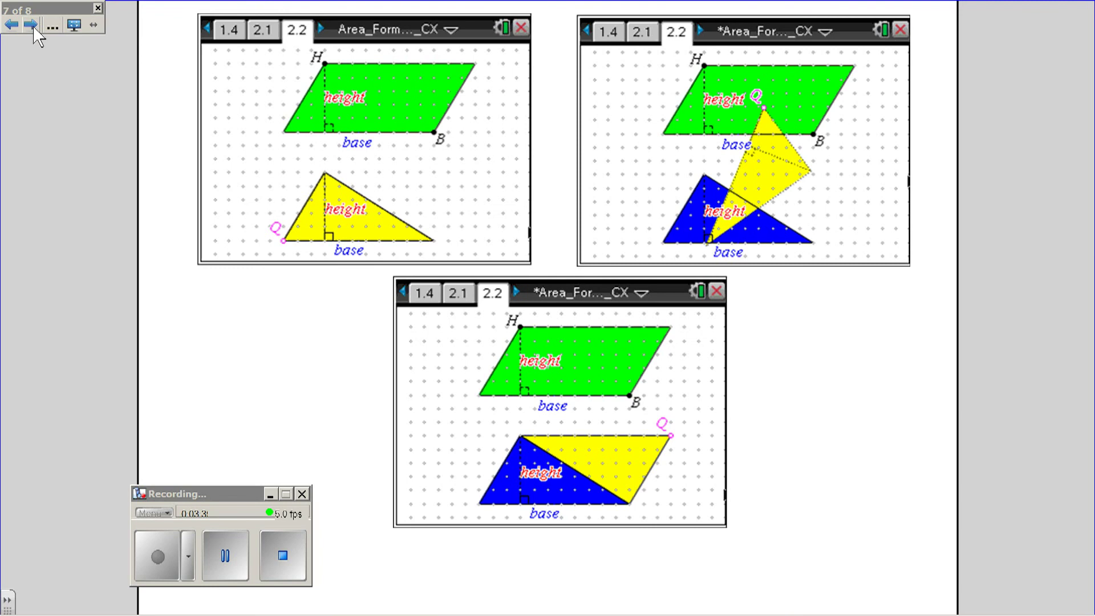
click(31, 24)
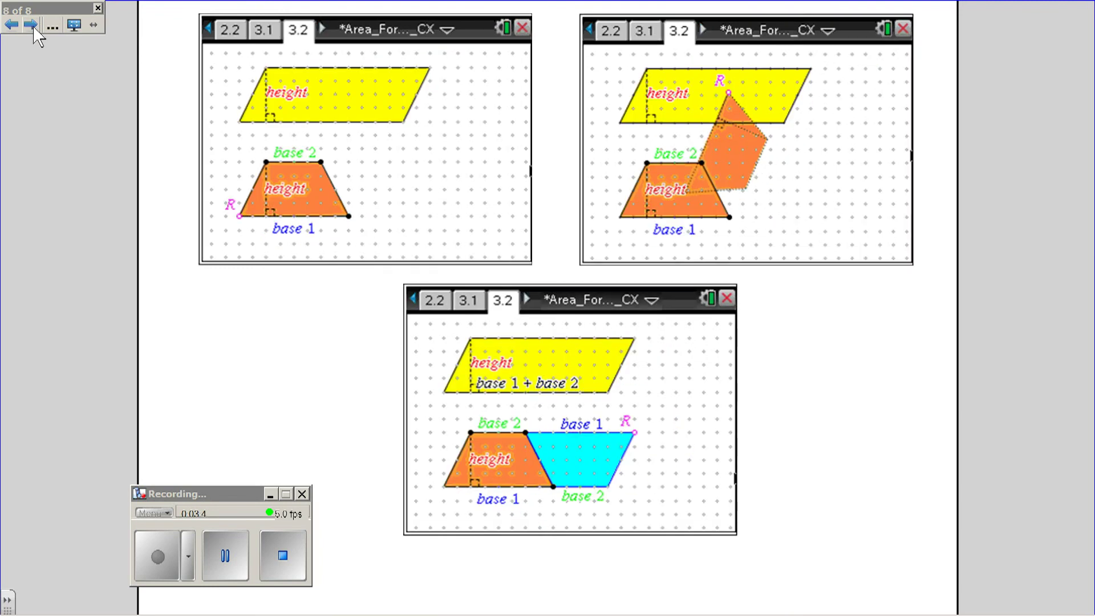